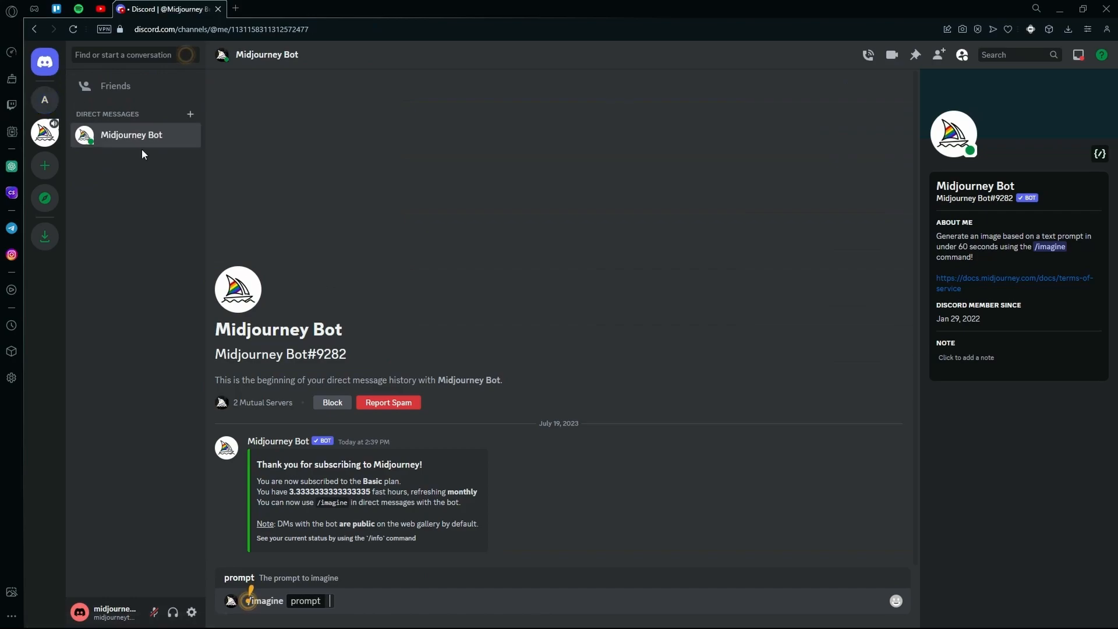
# Step: Generate images in the AiTutorials general channel with the /imagine prompt "logo for an animal rescue center" and view the result enlarged
pyautogui.click(45, 140)
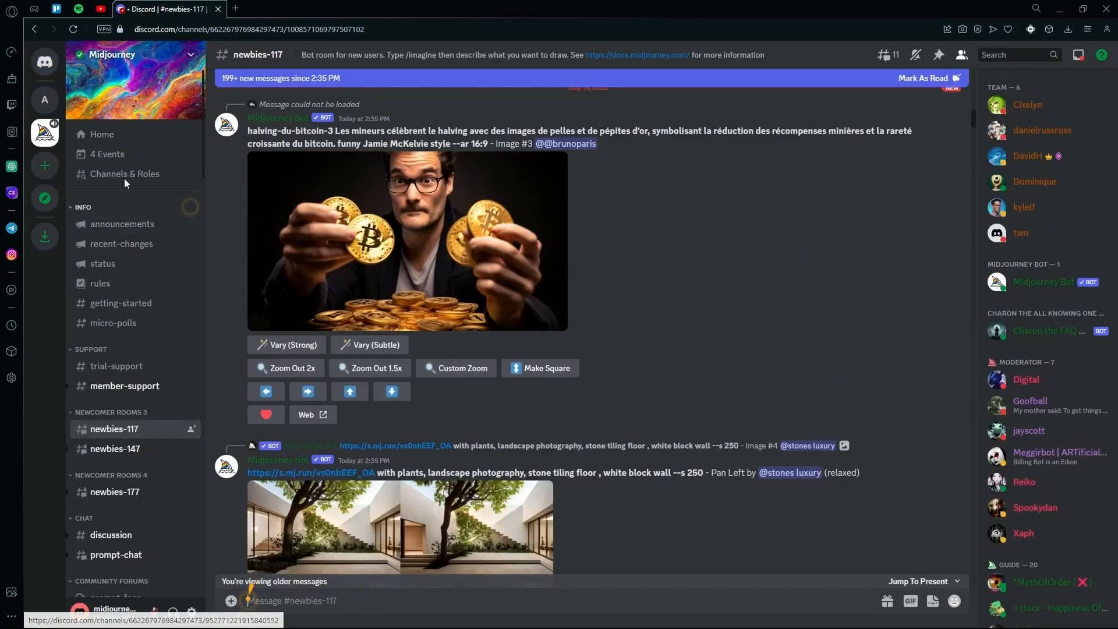
pyautogui.click(46, 100)
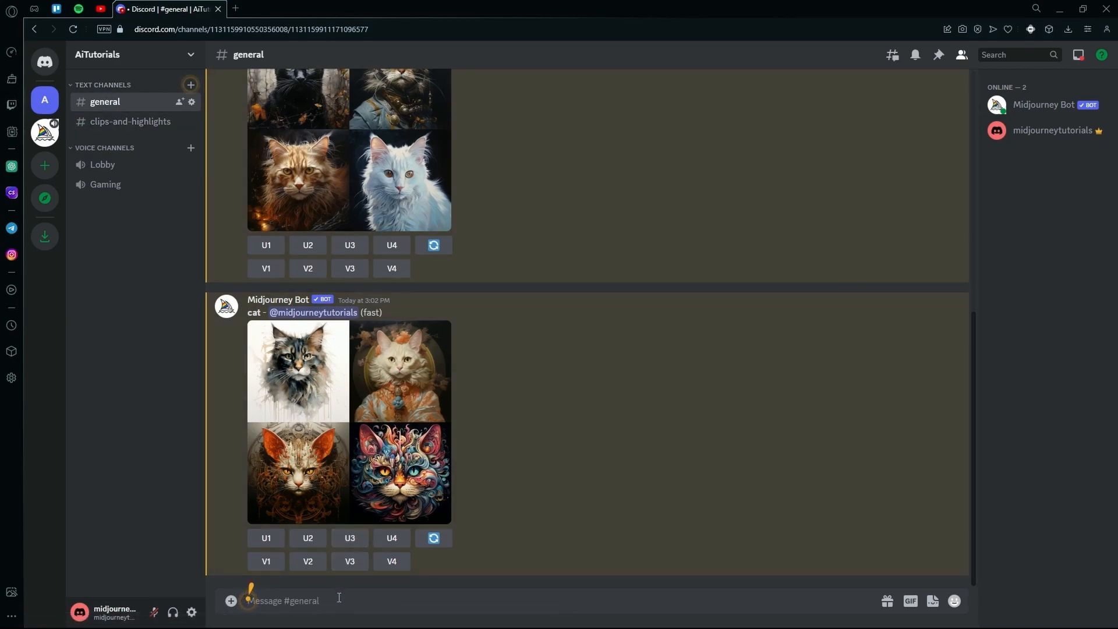
pyautogui.write('/')
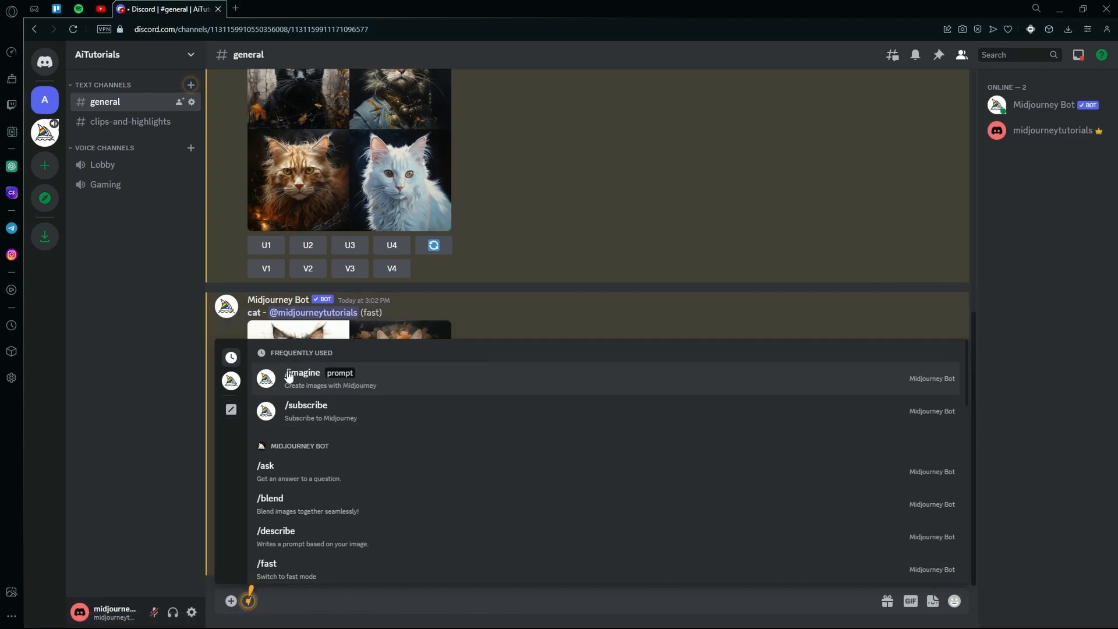
pyautogui.click(318, 378)
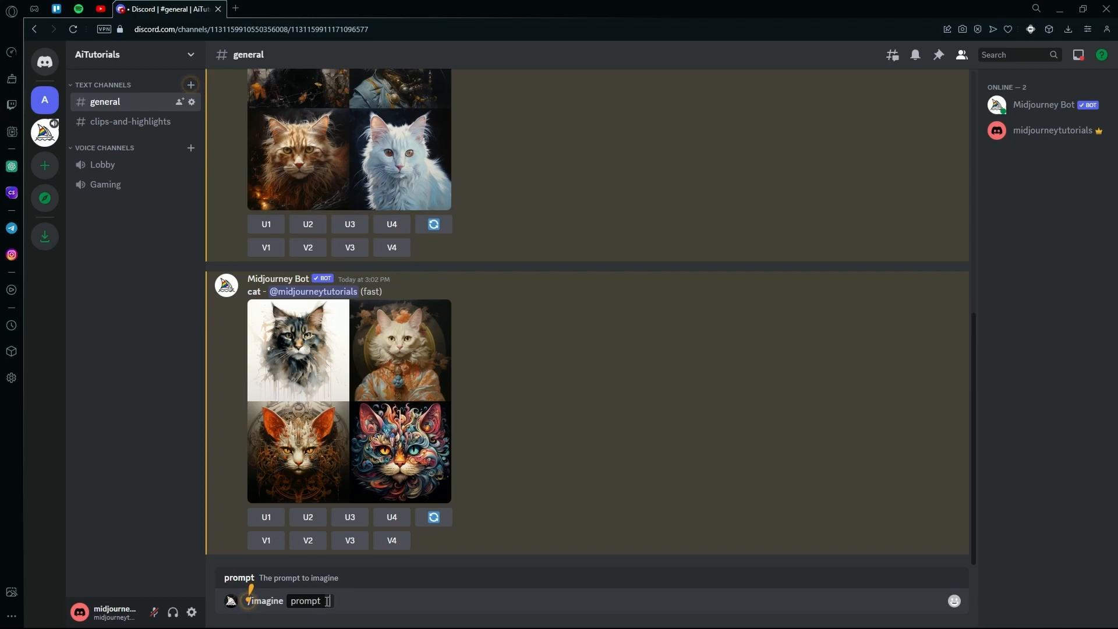
pyautogui.write('logo for a s')
pyautogui.press('BackSpace')
pyautogui.write('an animal resc')
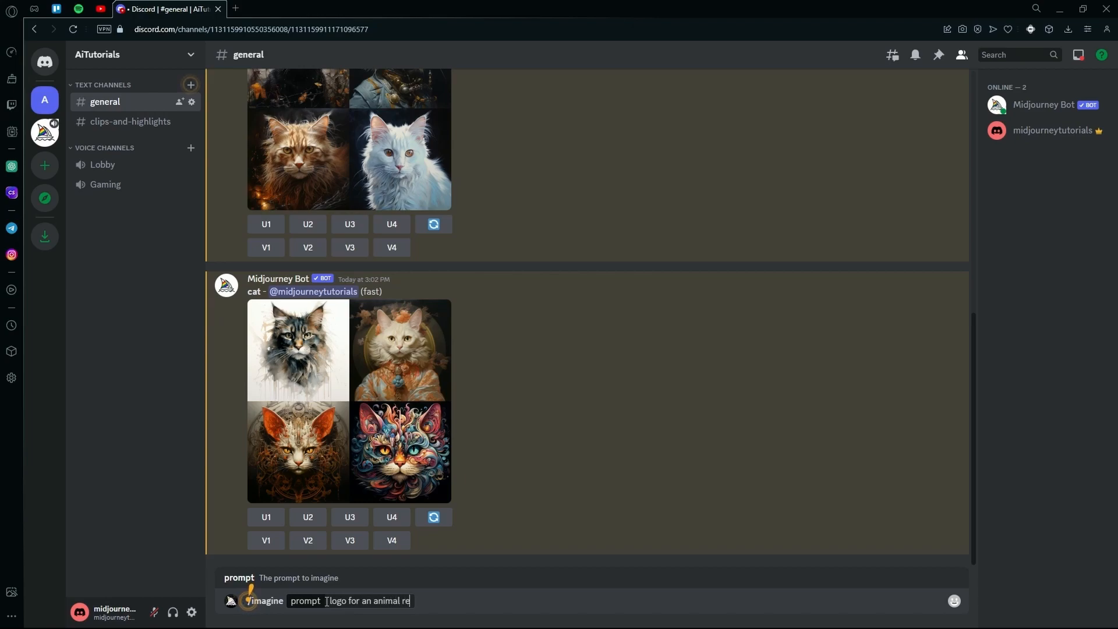
pyautogui.write('ue center')
pyautogui.press('Return')
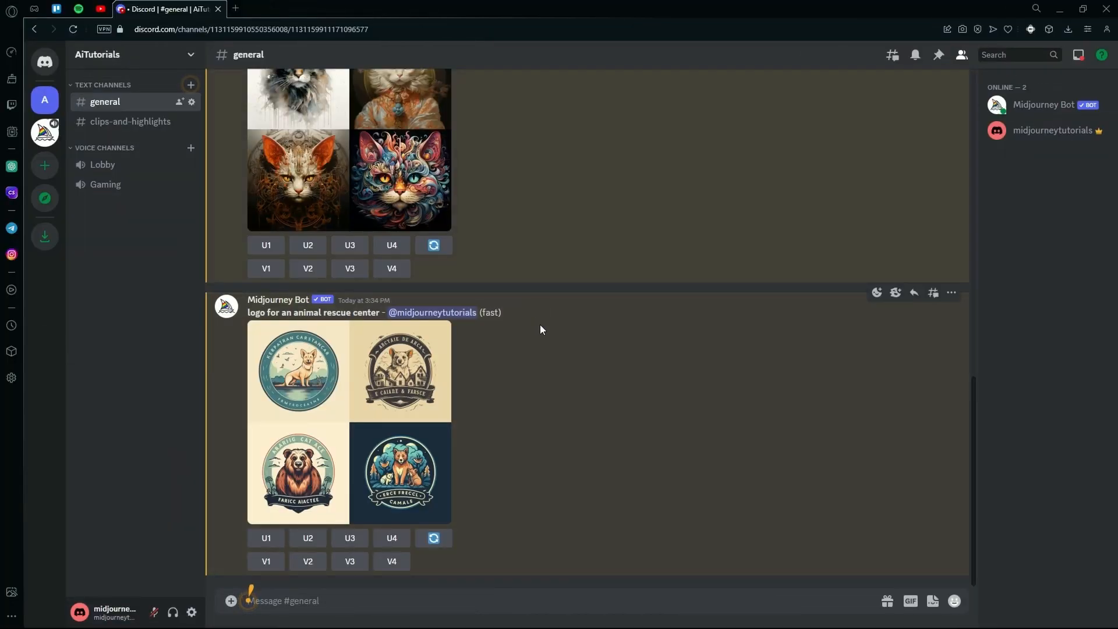
pyautogui.click(390, 389)
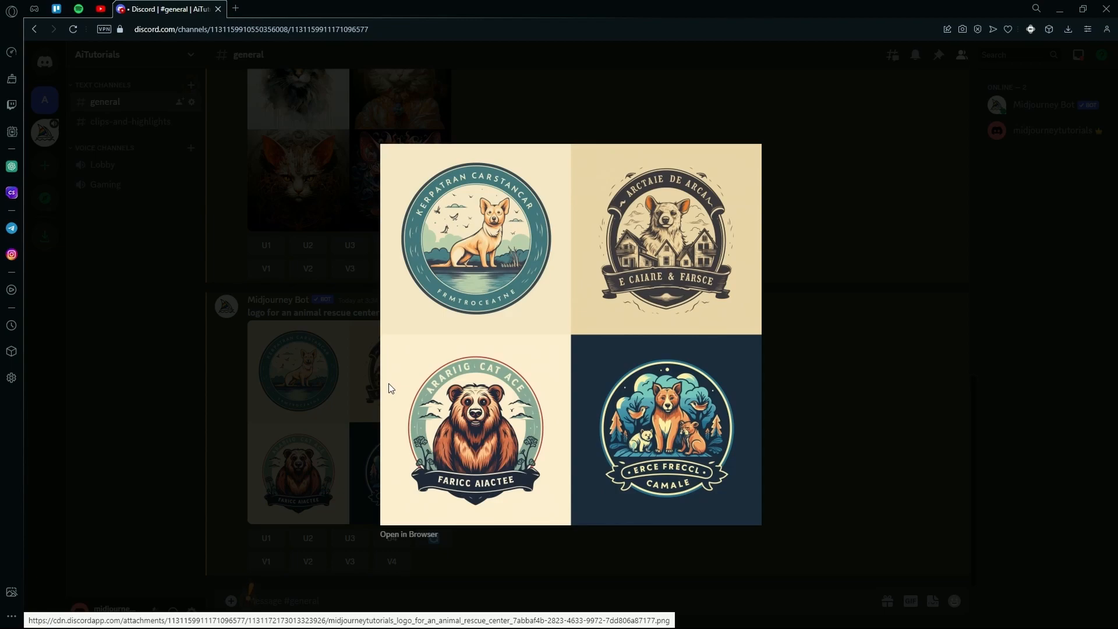
pyautogui.click(354, 337)
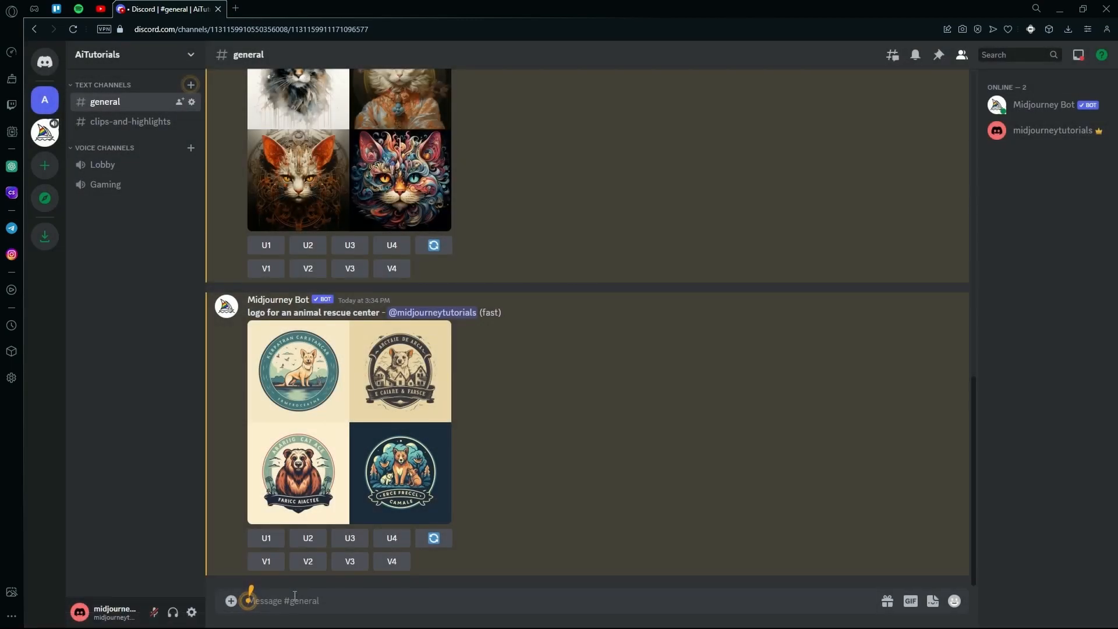
# Step: Start a new /imagine prompt reading "logo for a mountain bike company"
pyautogui.write('/imagine')
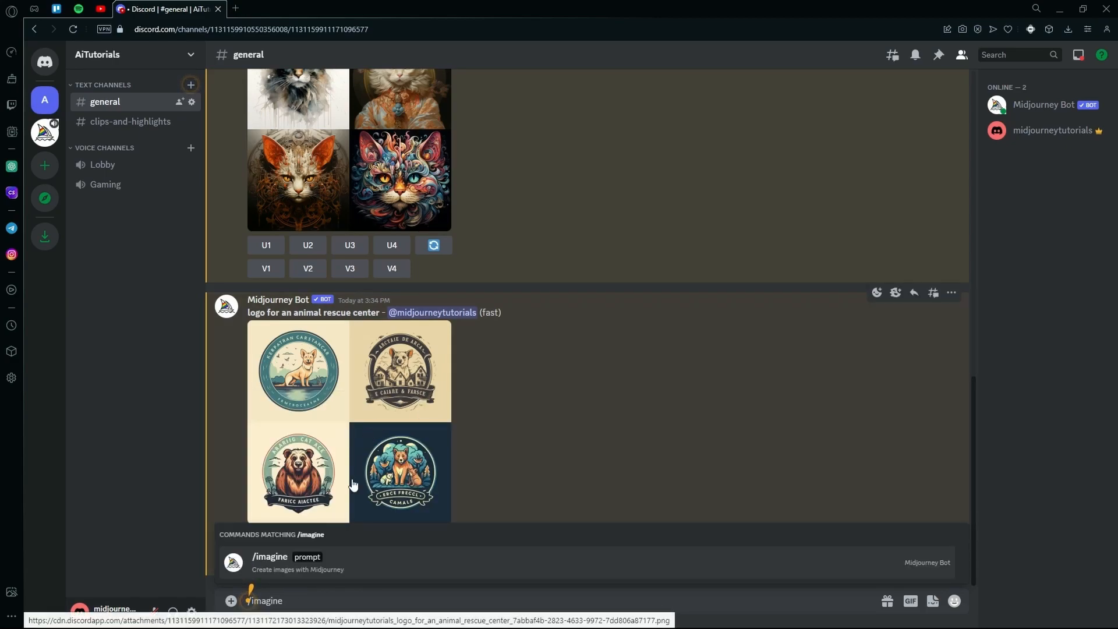
pyautogui.press('Tab')
pyautogui.write('logo for a')
pyautogui.write(' mountain')
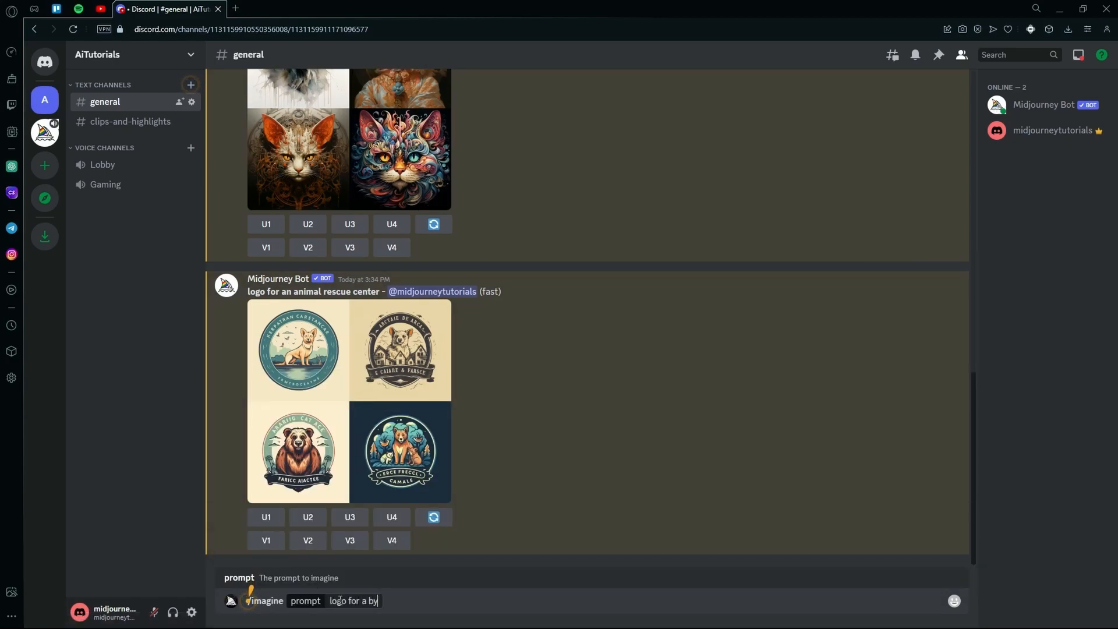
pyautogui.write(' bike company')
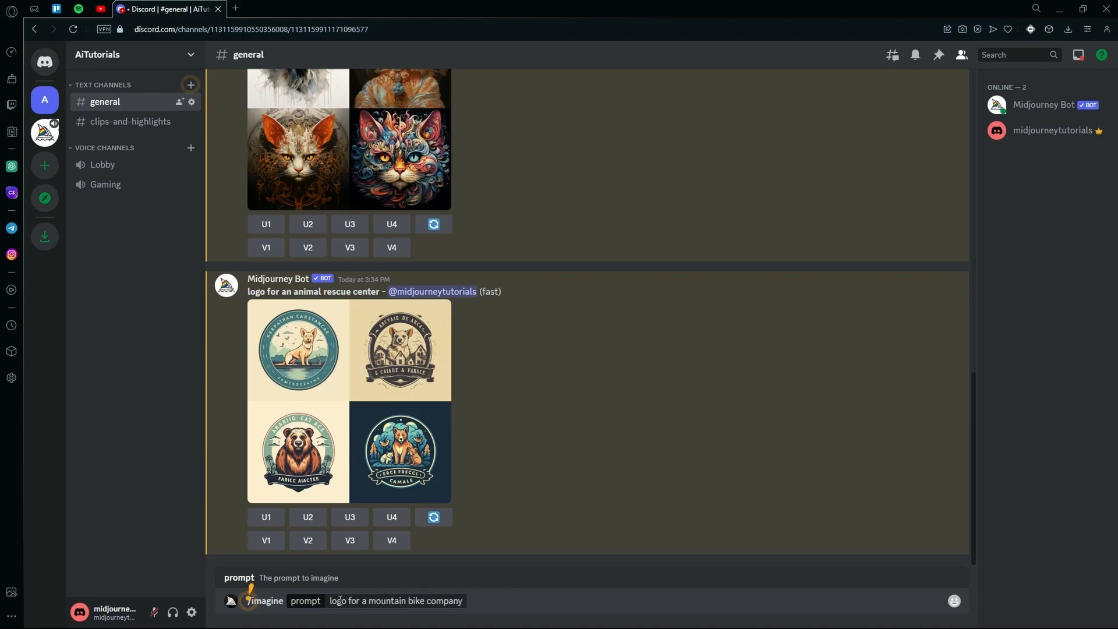
# Step: Add the style terms ", 2d, flat, white and black, neon, vector" to the mountain bike prompt and submit it
pyautogui.write(',')
pyautogui.moveTo(325, 593); pyautogui.dragTo(460, 601)
pyautogui.click(465, 601)
pyautogui.write('2d, flat')
pyautogui.write(', whuite and bola')
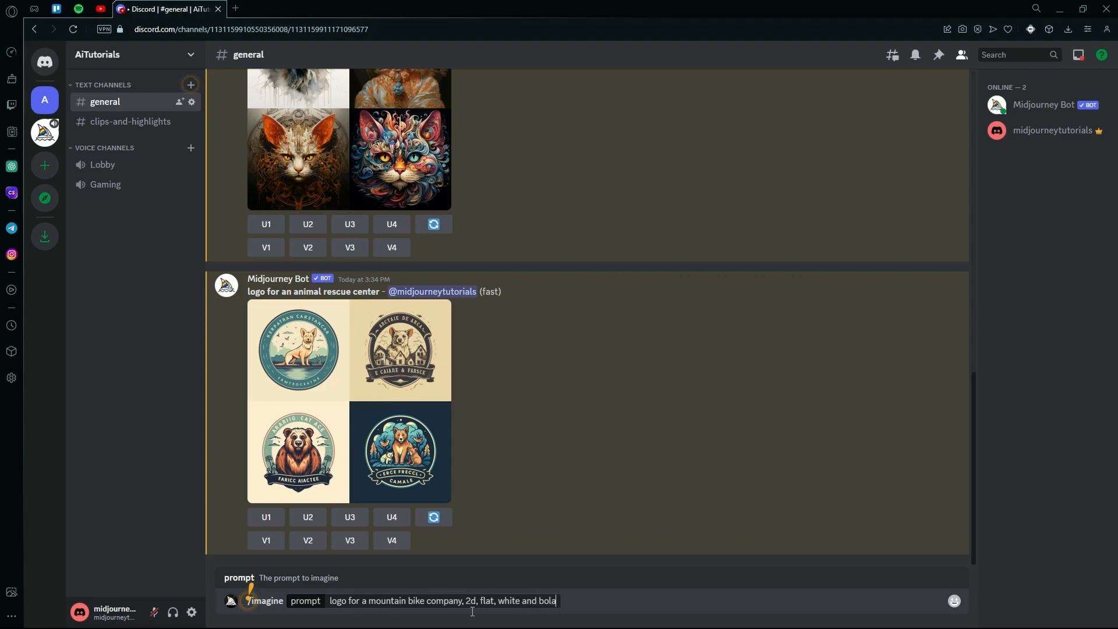
pyautogui.press('BackSpace')
pyautogui.write('lack, neon, vector')
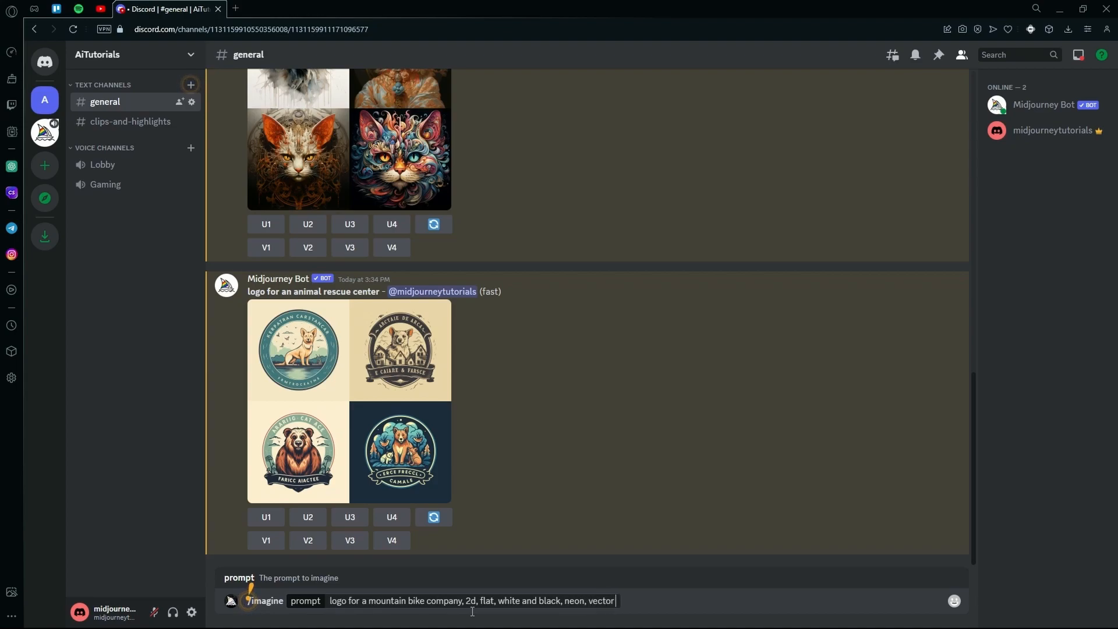
pyautogui.press('Return')
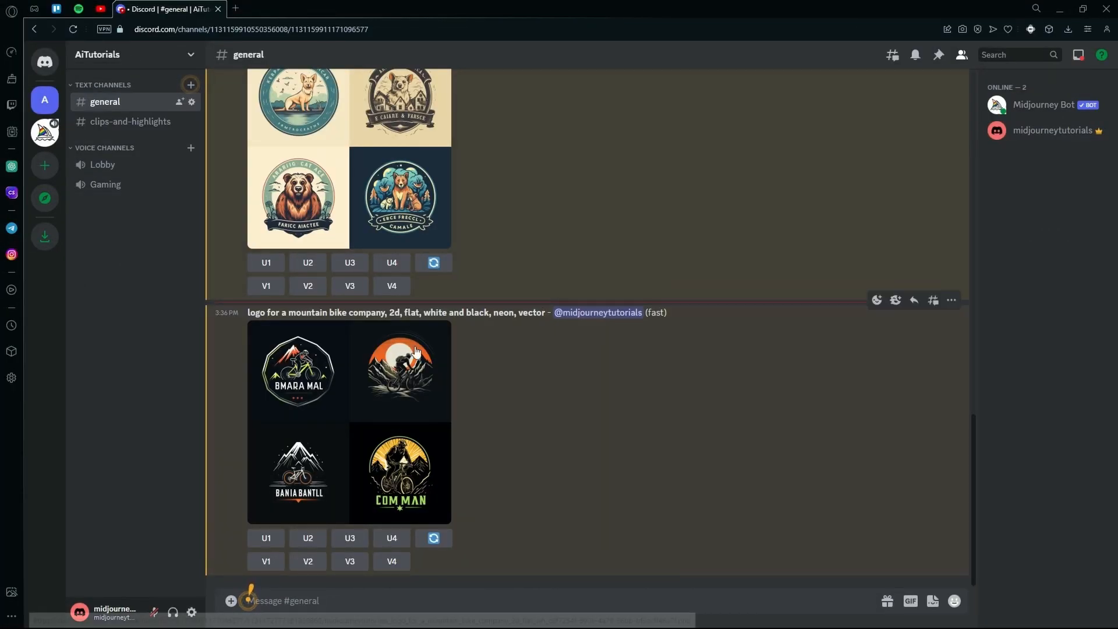
# Step: Examine the mountain bike prompt text and view its four generated logos enlarged
pyautogui.moveTo(247, 312); pyautogui.dragTo(352, 316)
pyautogui.click(350, 317)
pyautogui.click(356, 334)
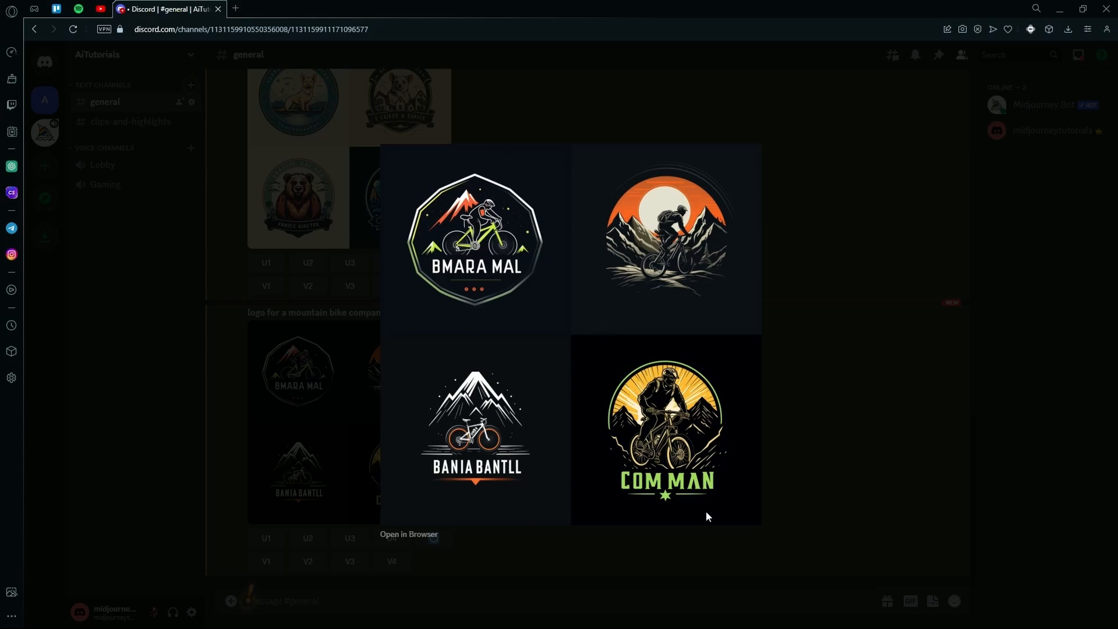
pyautogui.click(882, 444)
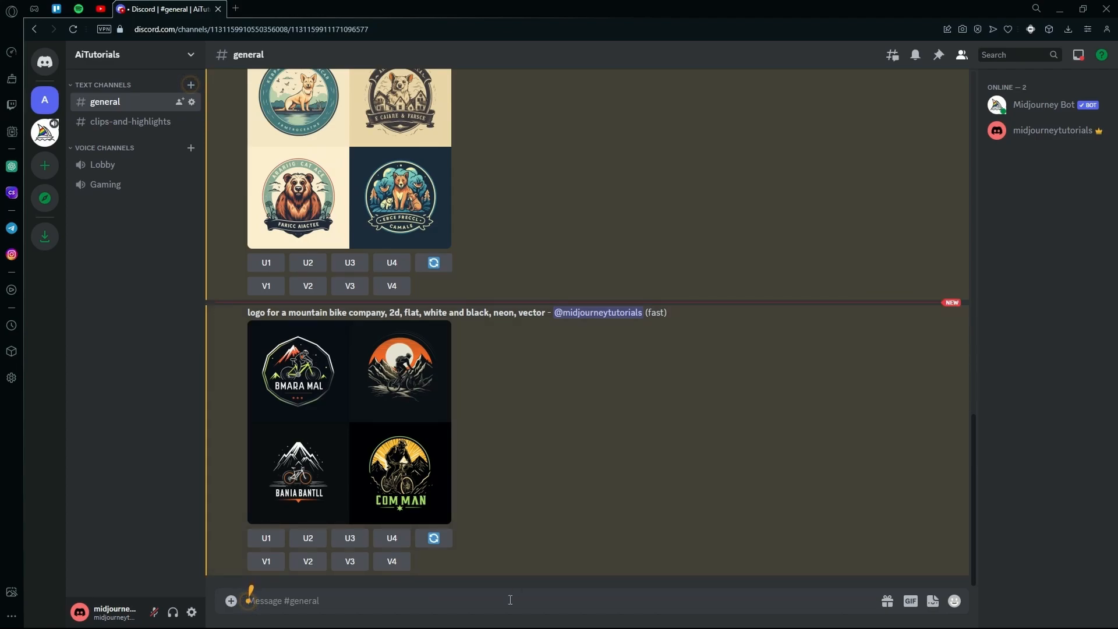
# Step: Start another /imagine prompt reading "logo for an exotic car rental company,"
pyautogui.write('/imagine')
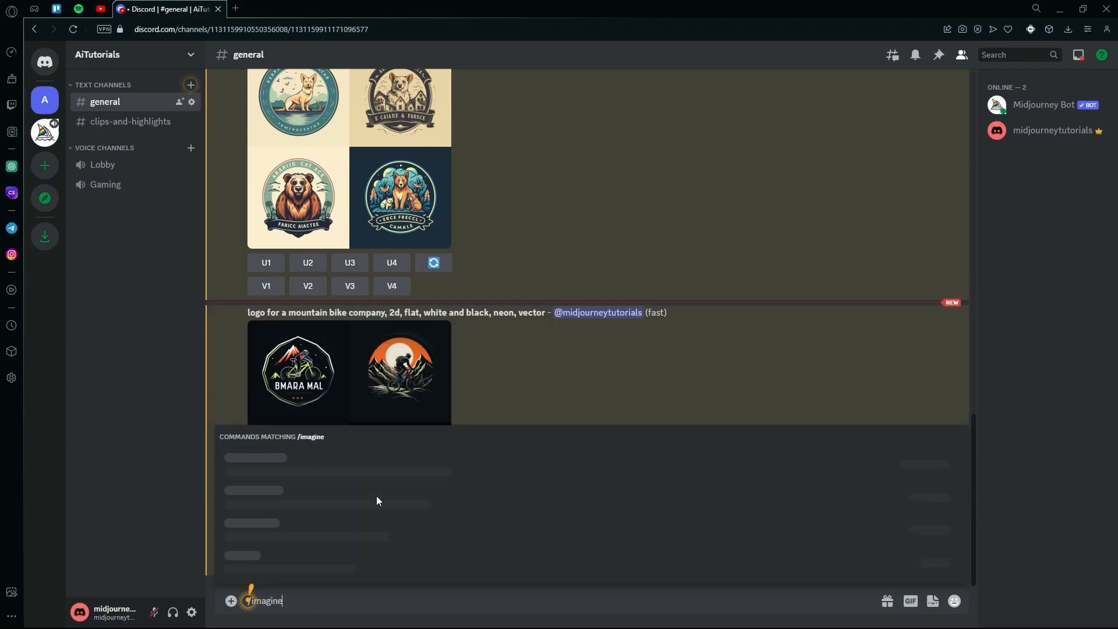
pyautogui.click(302, 565)
pyautogui.write('olgo')
pyautogui.press('BackSpace')
pyautogui.press('BackSpace')
pyautogui.press('BackSpace')
pyautogui.press('BackSpace')
pyautogui.press('BackSpace')
pyautogui.write('logo')
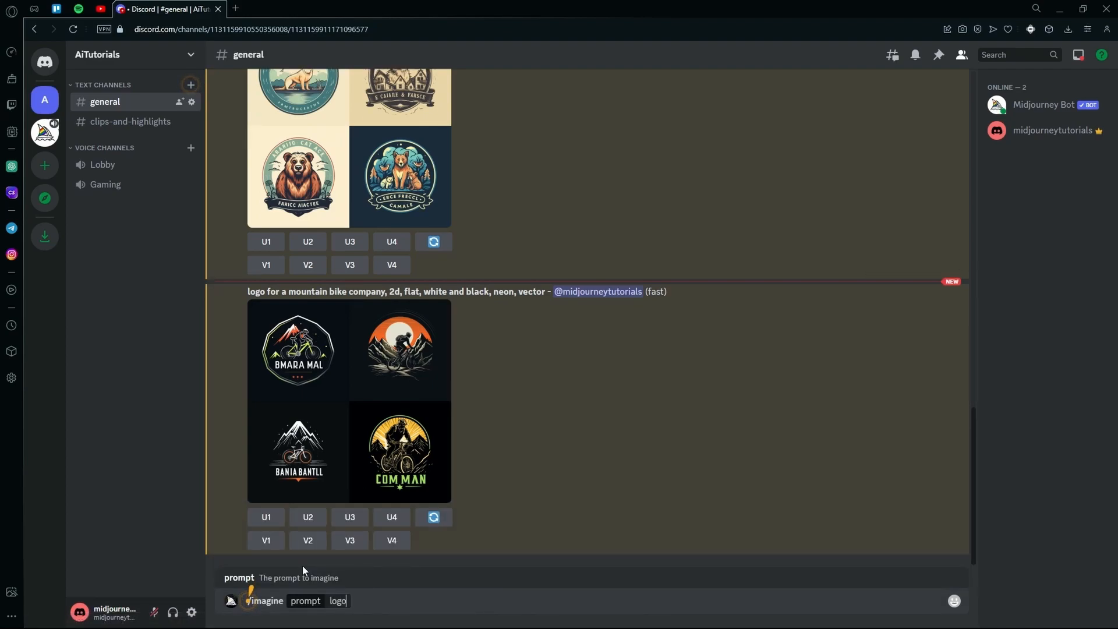
pyautogui.write(' for an exo')
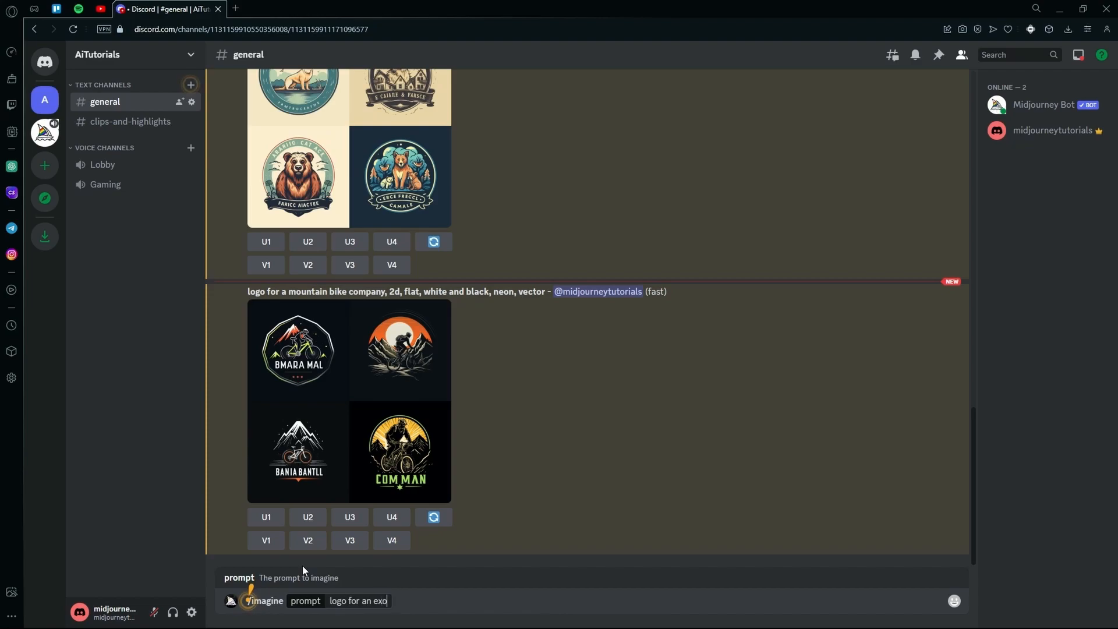
pyautogui.write('tic car rental company, t')
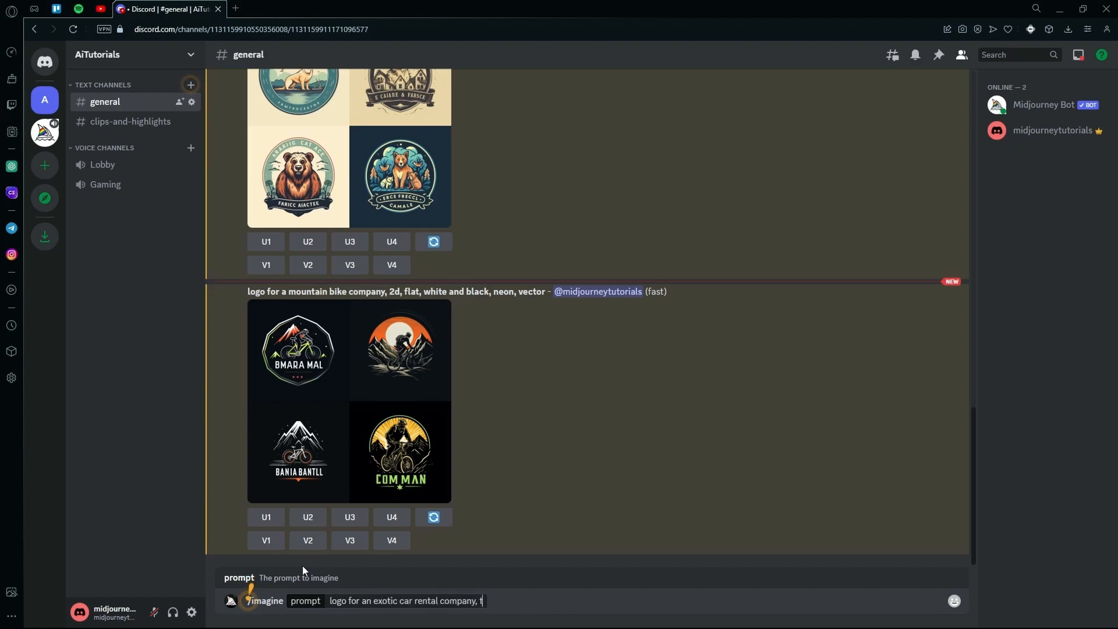
# Step: Complete the car rental prompt with "2d, flat, white and black, neon, vector", submit it and view the generated logos enlarged
pyautogui.press('BackSpace')
pyautogui.write('2d, flat, white and black')
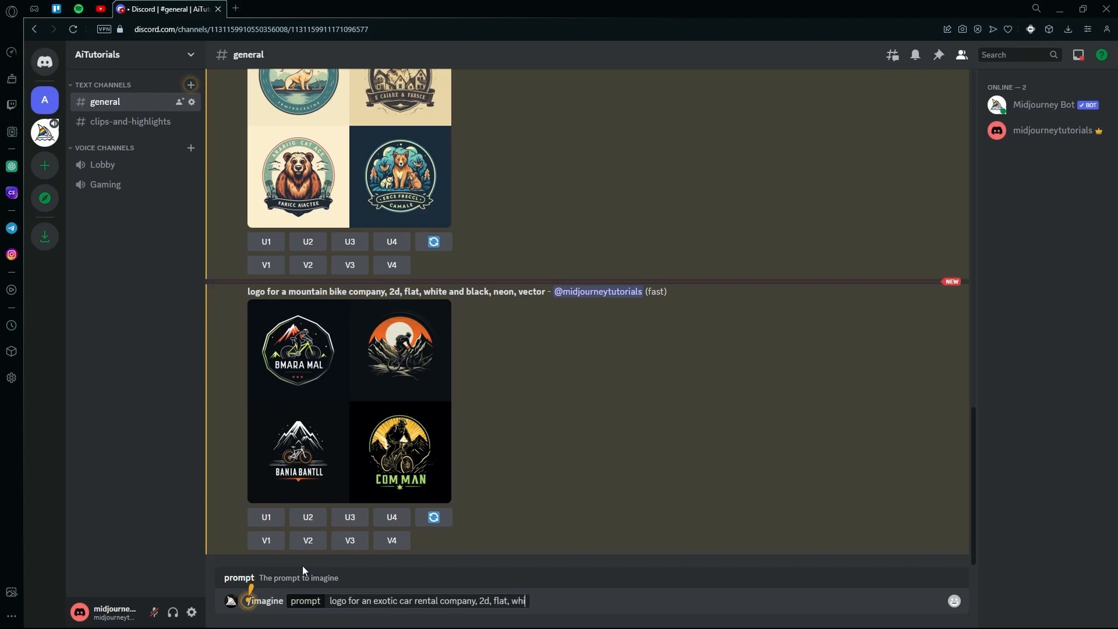
pyautogui.write(', ')
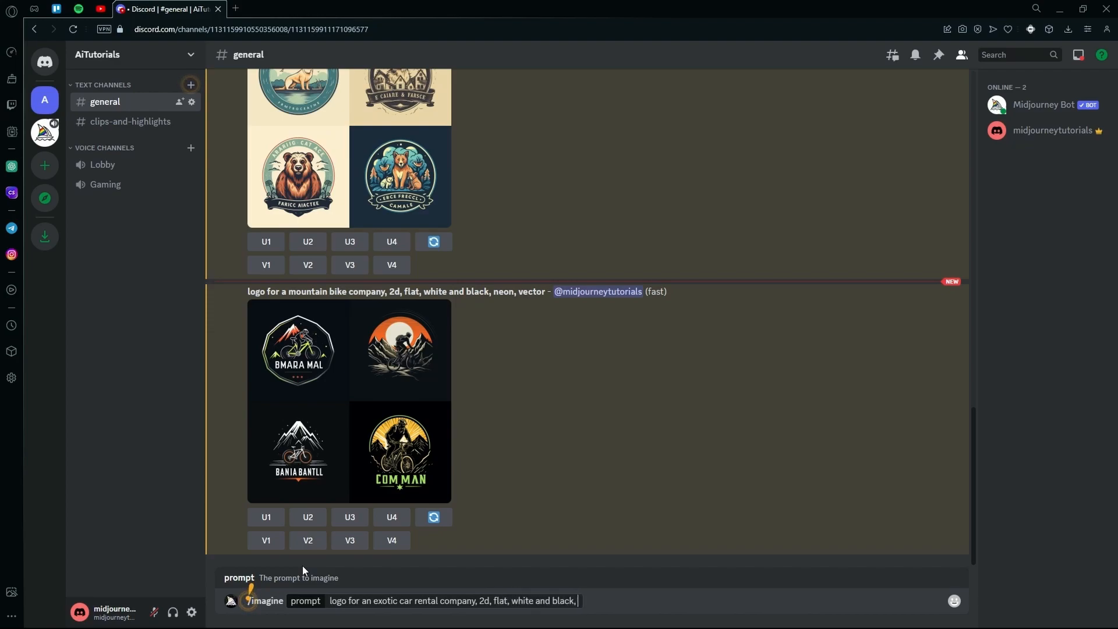
pyautogui.write('neon, vector')
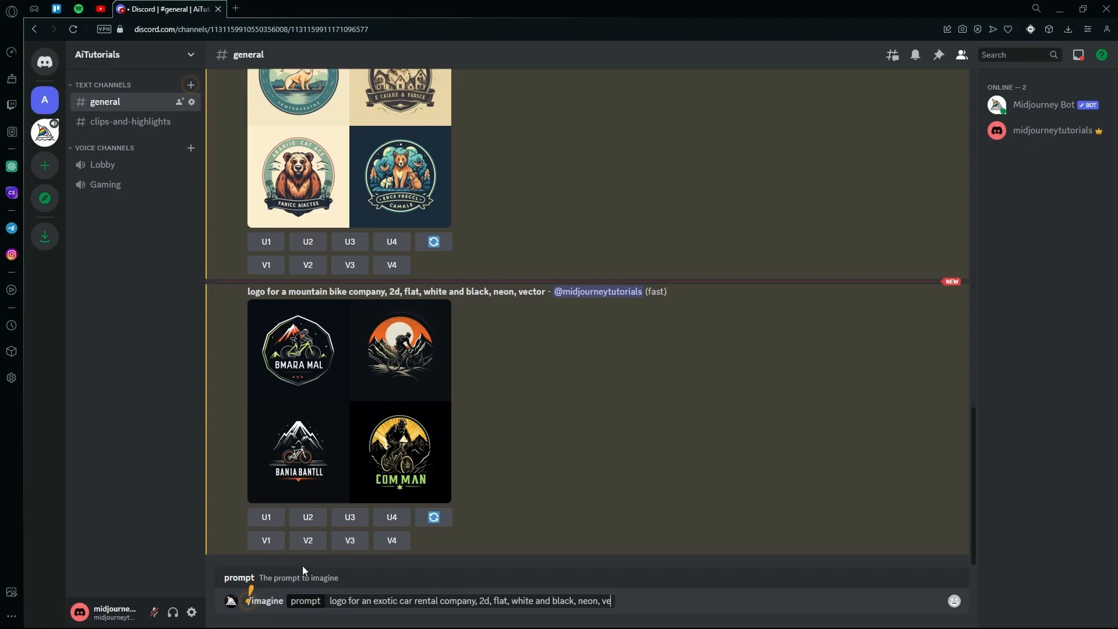
pyautogui.press('Return')
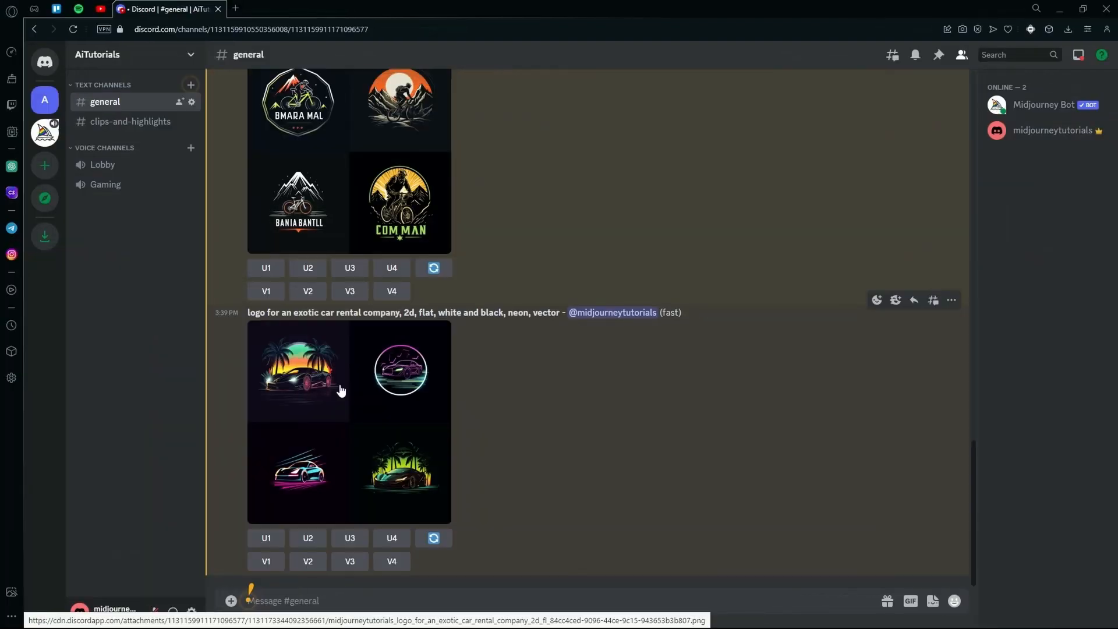
pyautogui.click(340, 384)
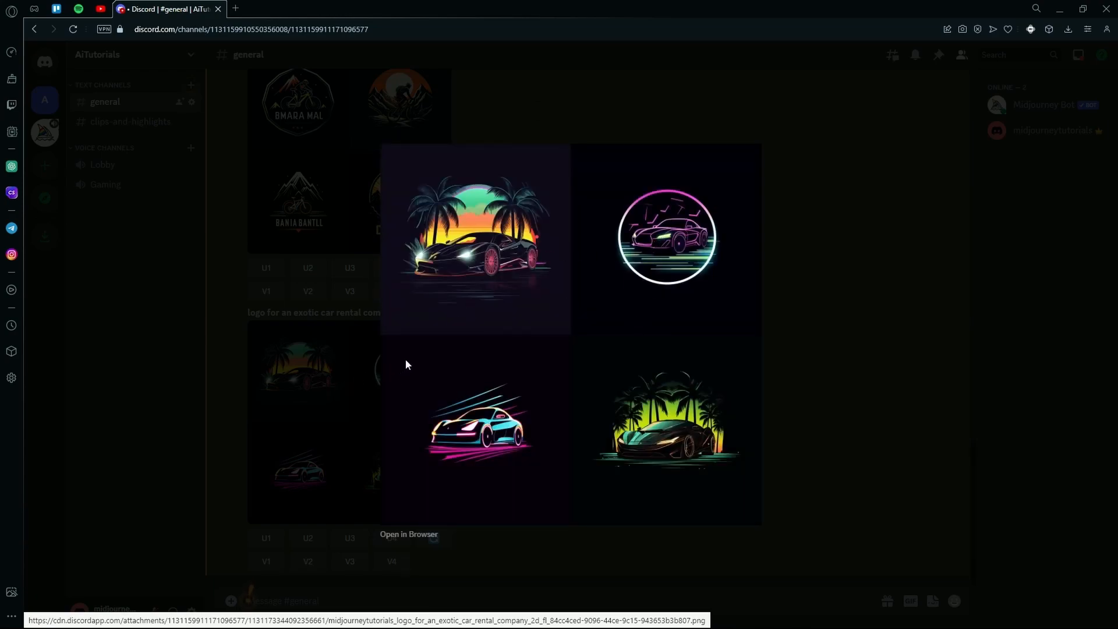
pyautogui.click(849, 350)
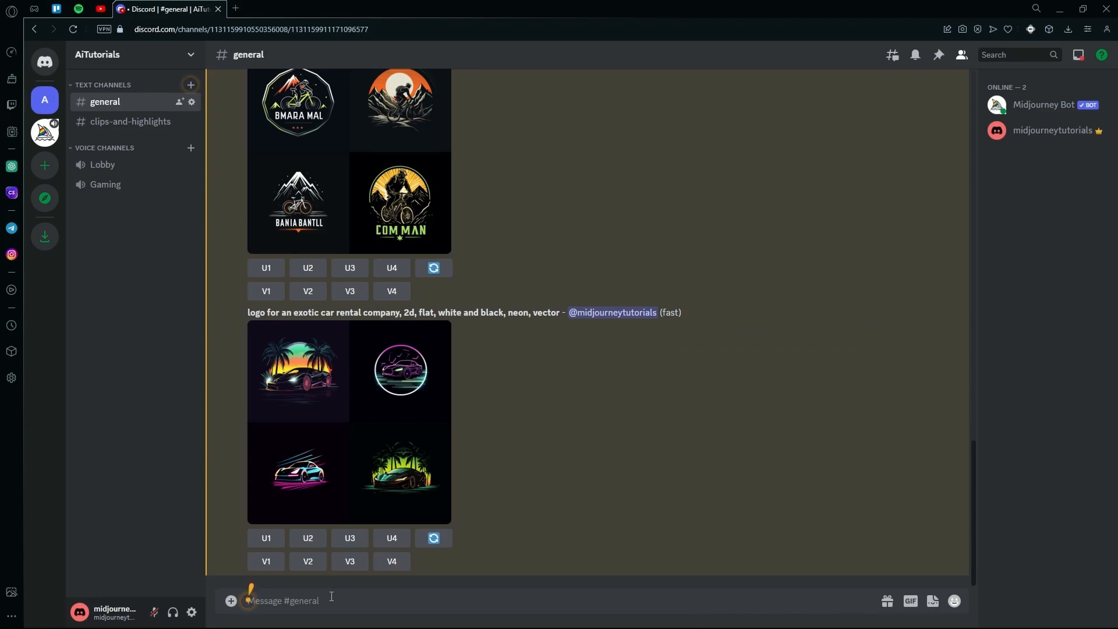
# Step: Copy the exotic car rental prompt text from the latest result into a new /imagine command
pyautogui.moveTo(247, 313)
pyautogui.mouseDown()
pyautogui.moveTo(684, 314)
pyautogui.moveTo(248, 316)
pyautogui.mouseUp()
pyautogui.click(553, 315)
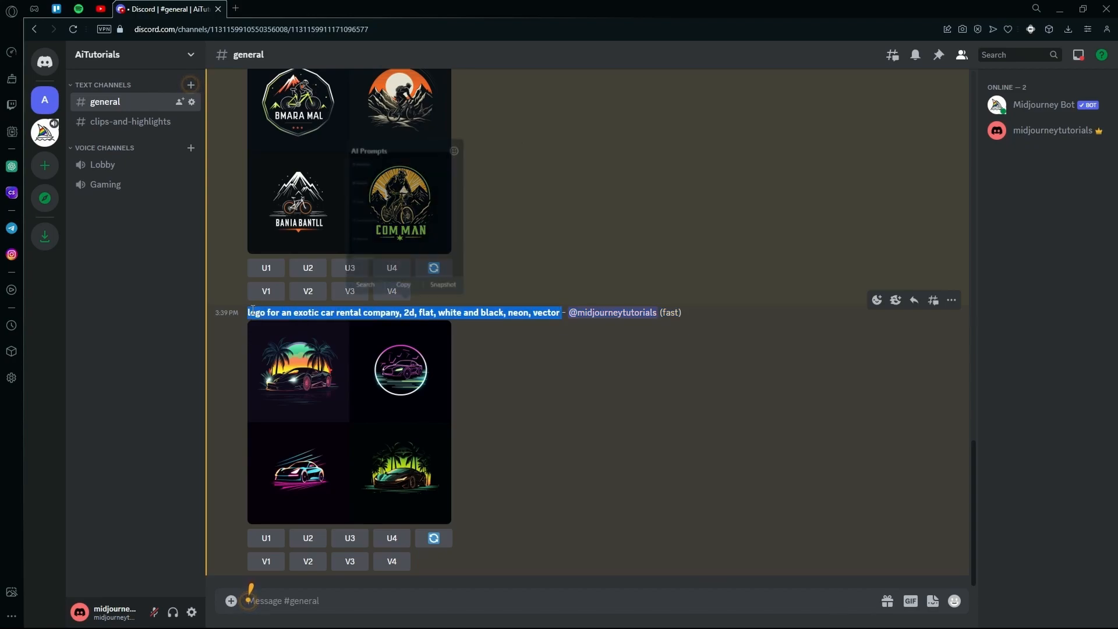
pyautogui.rightClick(249, 317)
pyautogui.click(273, 358)
pyautogui.click(291, 596)
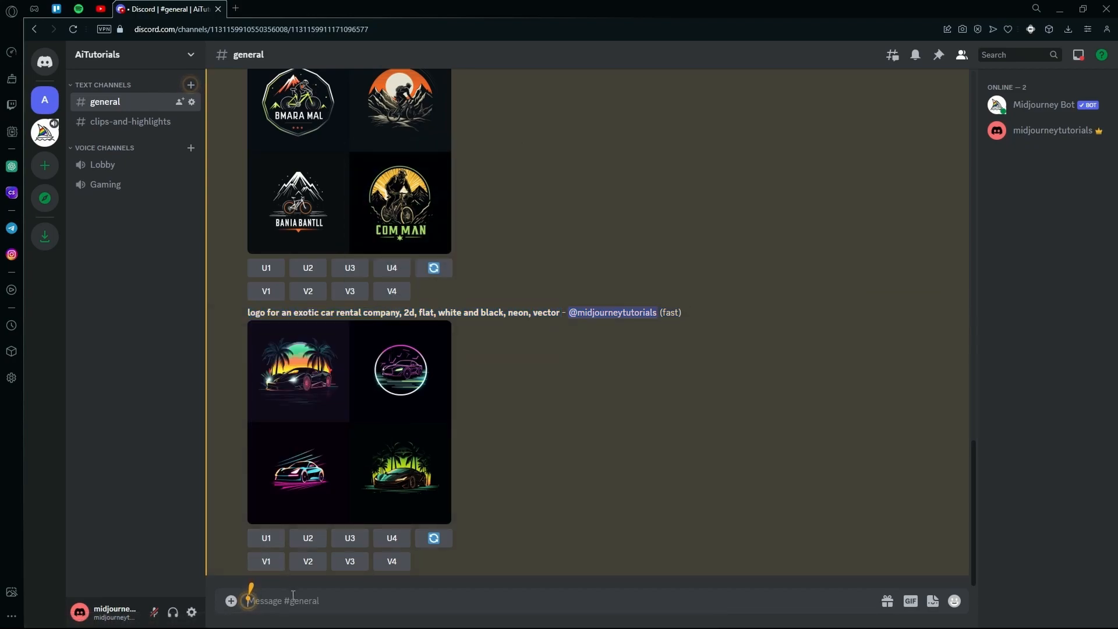
pyautogui.write('/imagine')
pyautogui.click(307, 553)
pyautogui.hotkey('ctrl', 'v')
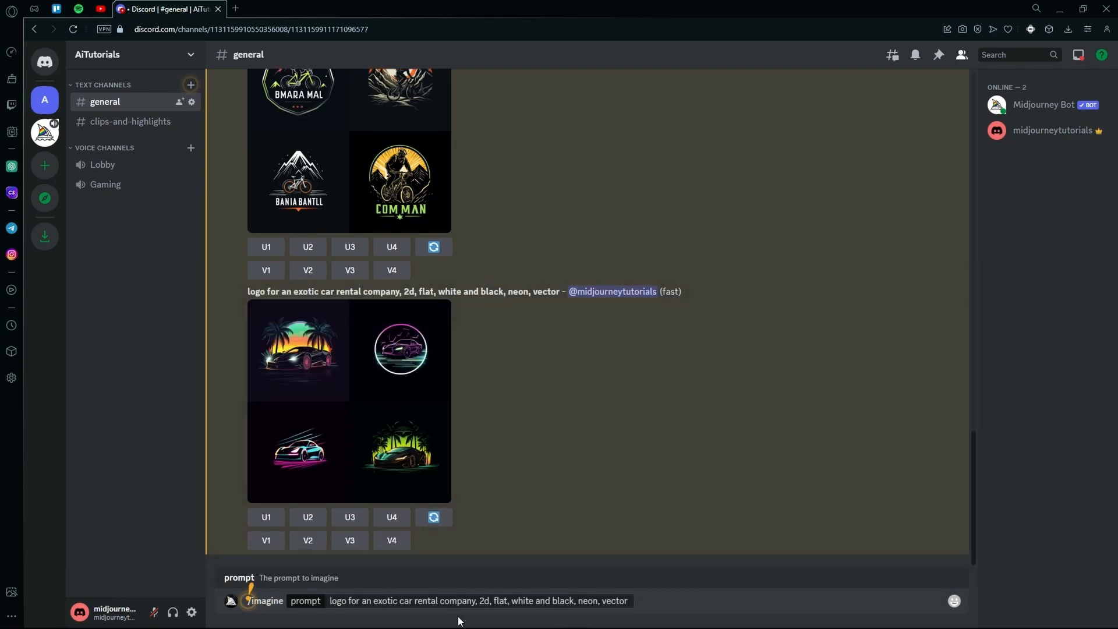
# Step: Insert "named (Super exotics)" after "company" in the copied prompt and submit it
pyautogui.click(475, 601)
pyautogui.write('named')
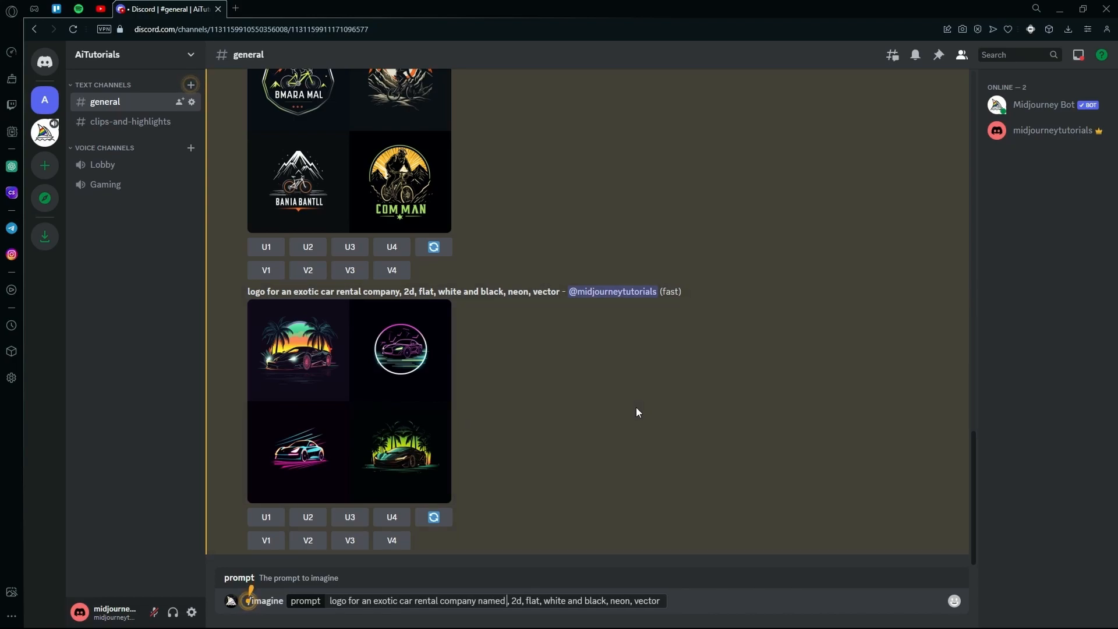
pyautogui.write('(Super')
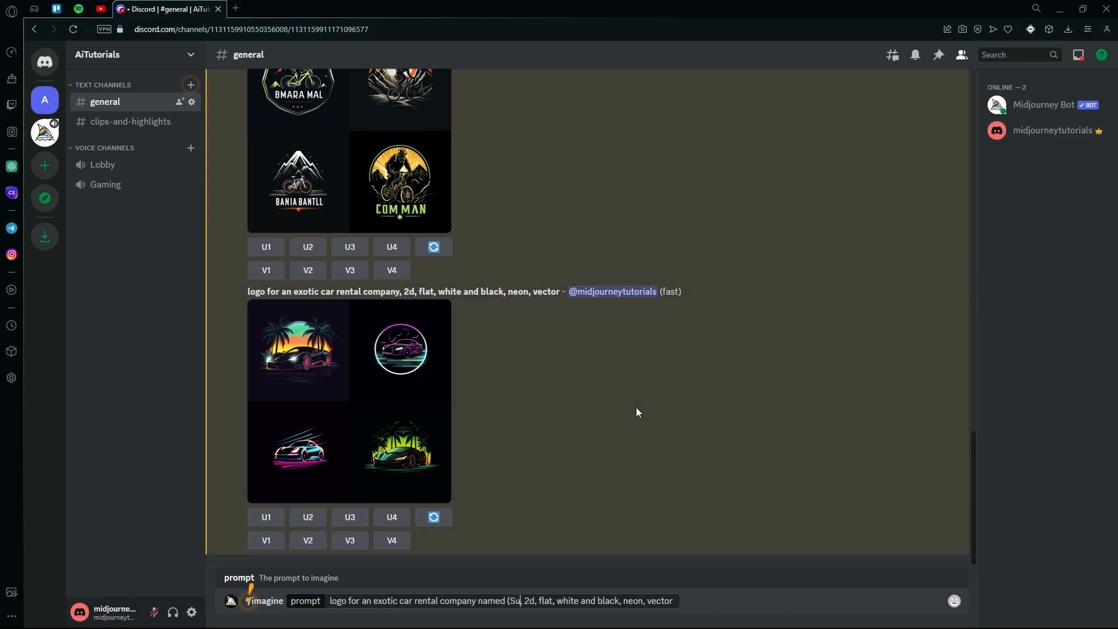
pyautogui.write(' exotic')
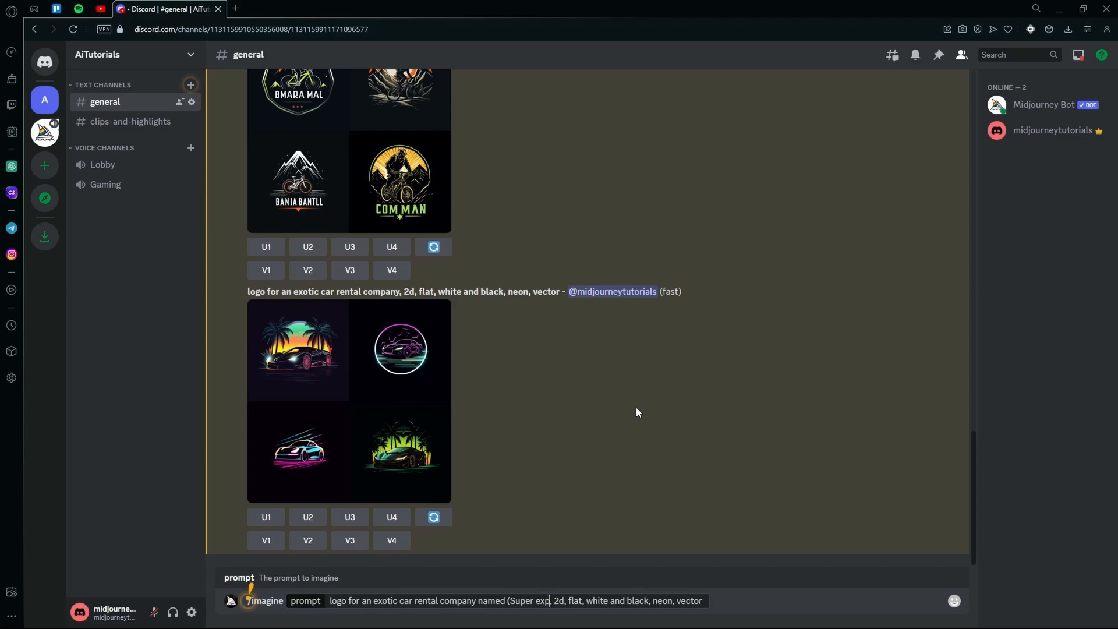
pyautogui.write('s')
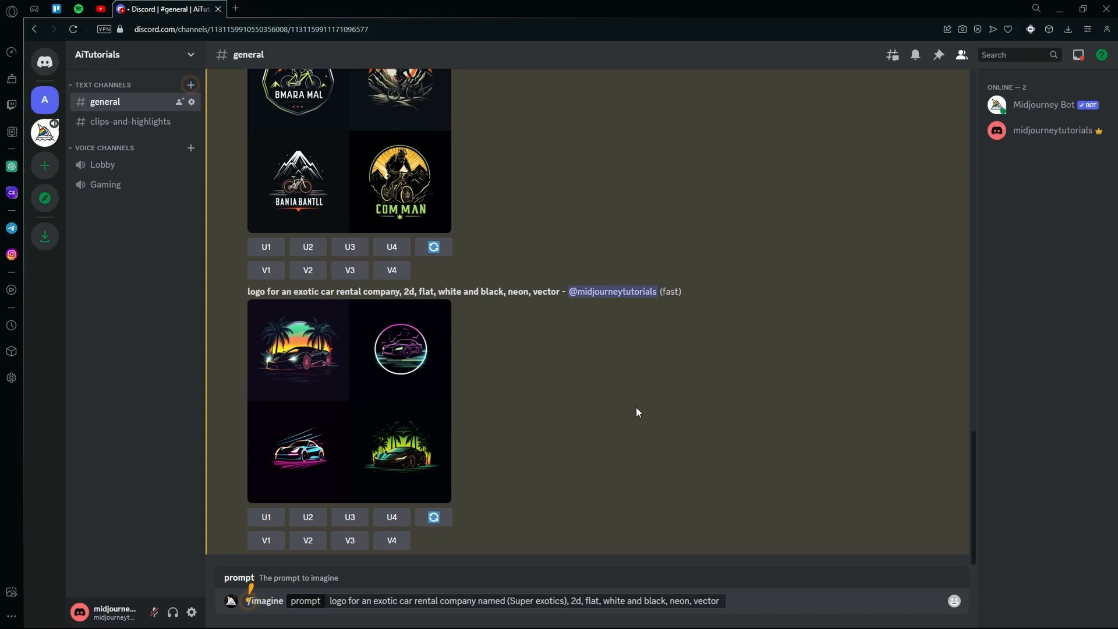
pyautogui.press('Return')
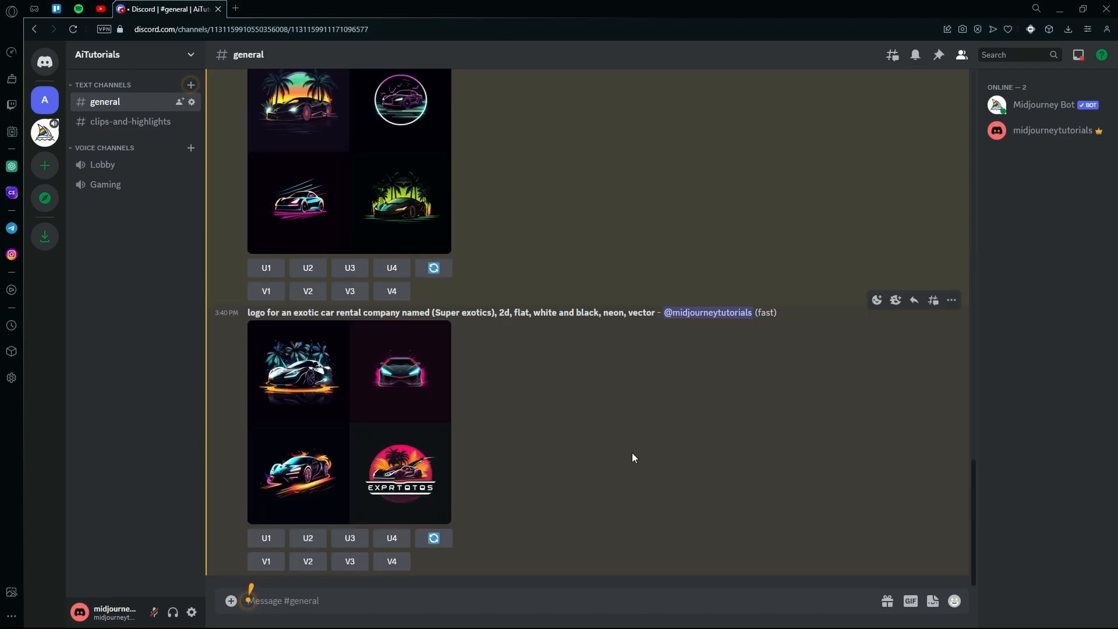
# Step: View the generated Super exotics logos enlarged and inspect the lettering in the fourth one
pyautogui.click(290, 385)
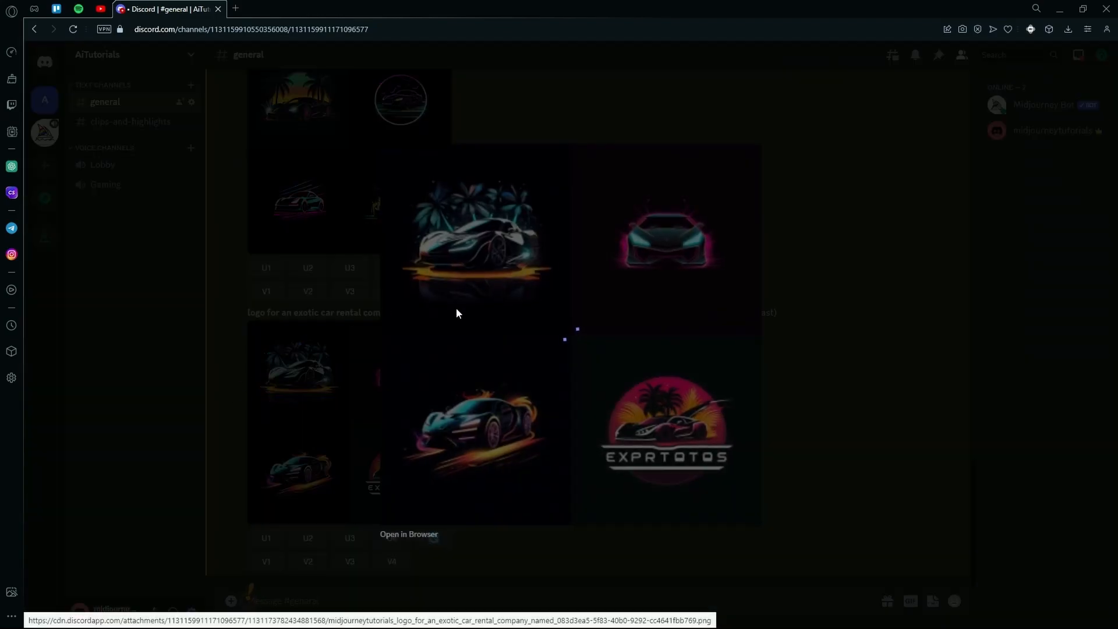
pyautogui.click(357, 338)
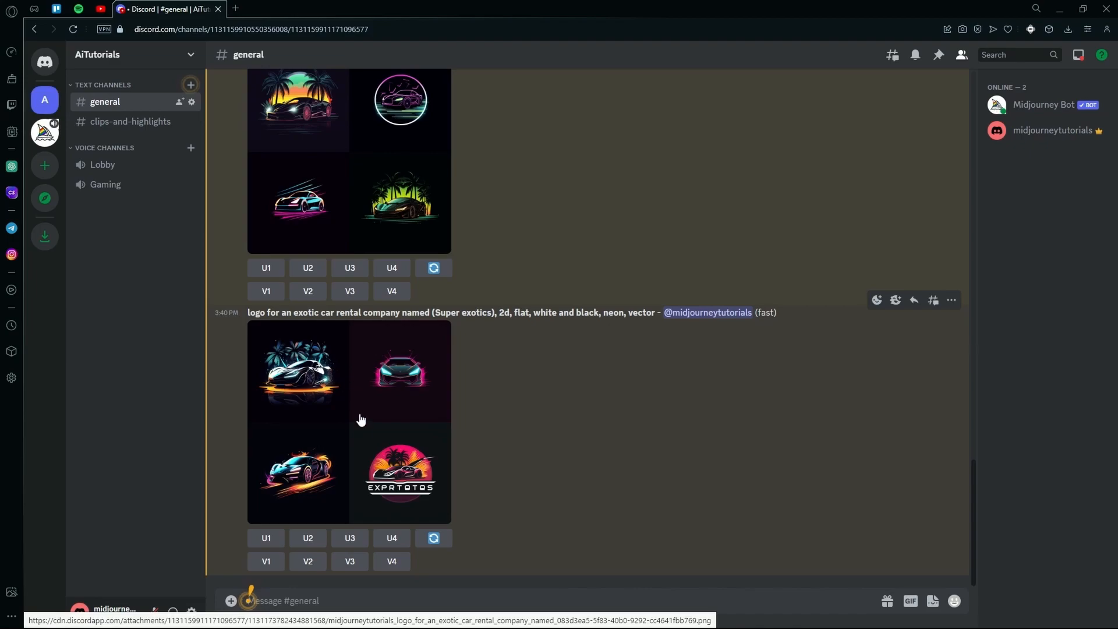
pyautogui.click(368, 448)
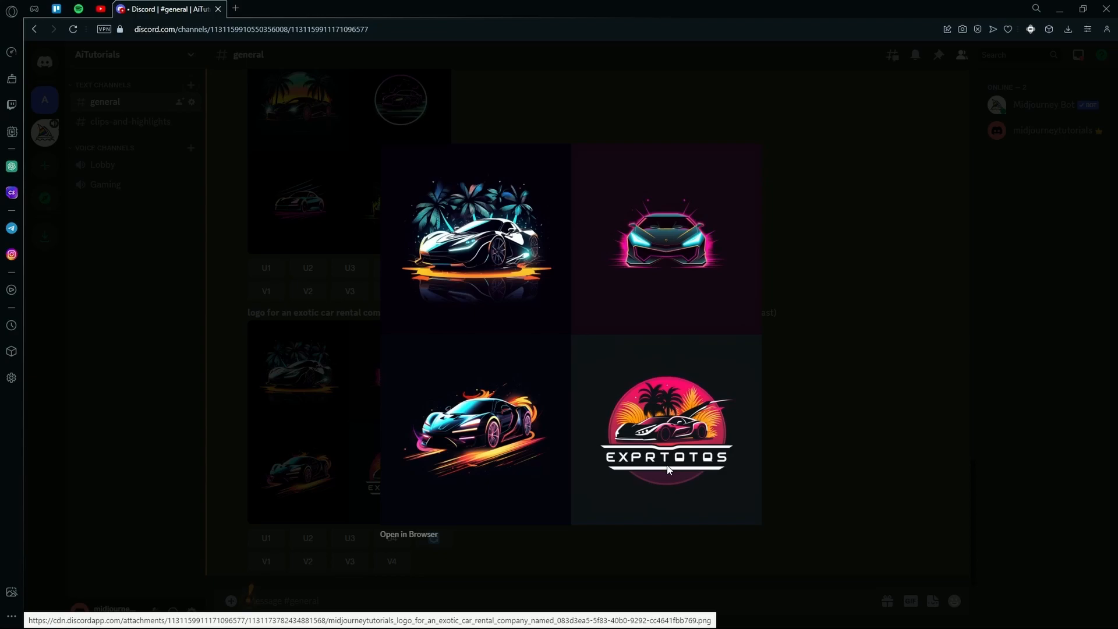
pyautogui.click(840, 244)
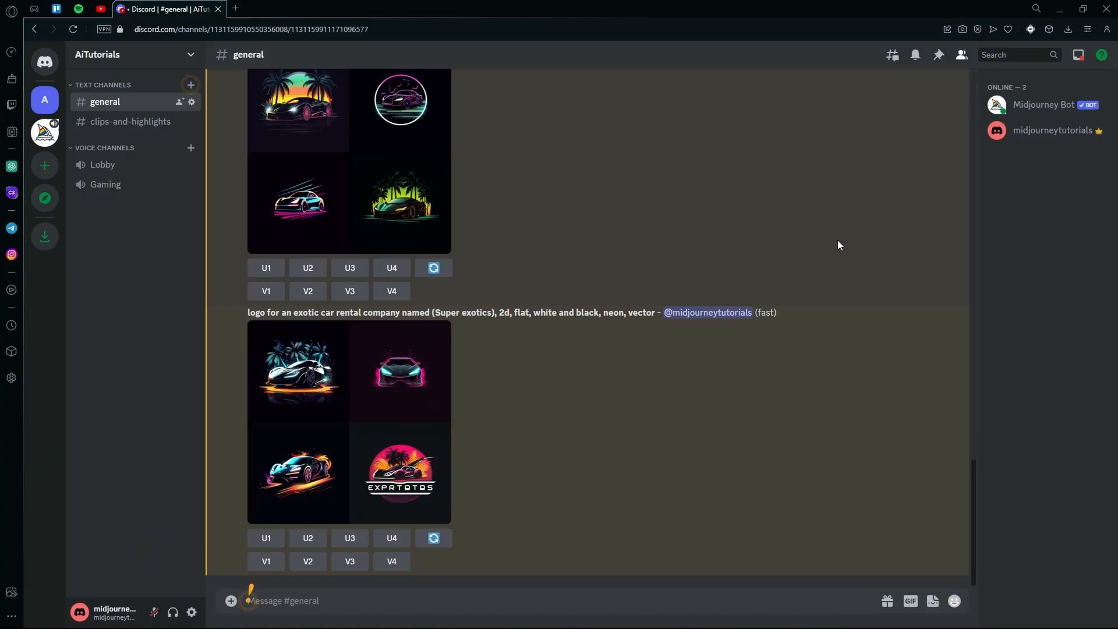